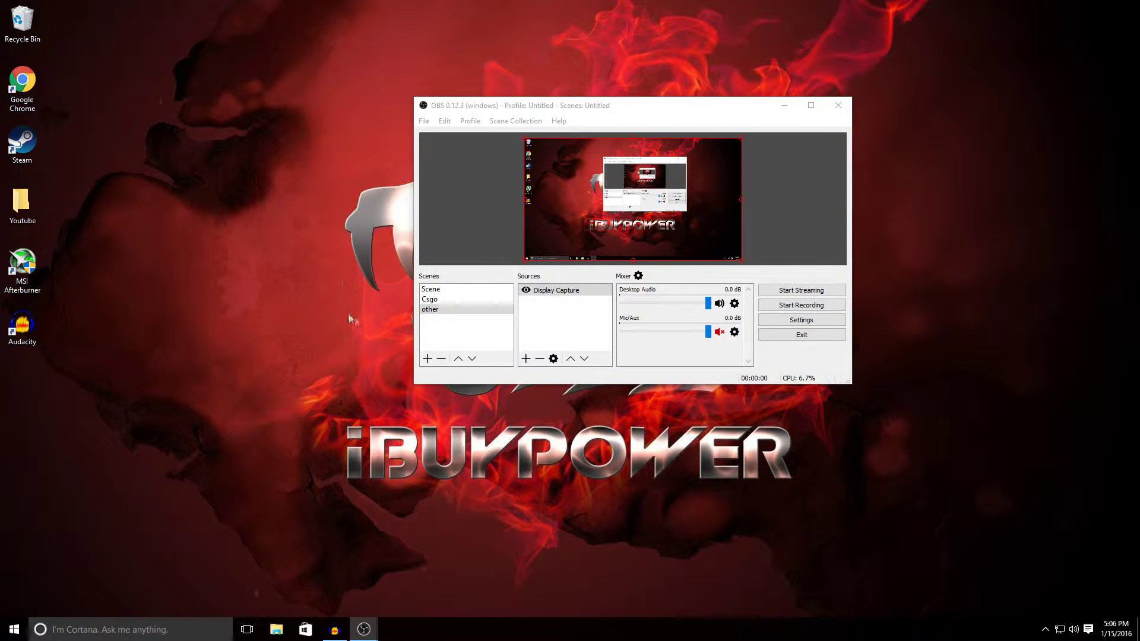
- Add a new scene named "youtube video"
{"action": "left_click", "coordinate": [435, 332]}
{"action": "right_click", "coordinate": [436, 333]}
{"action": "left_click", "coordinate": [457, 341]}
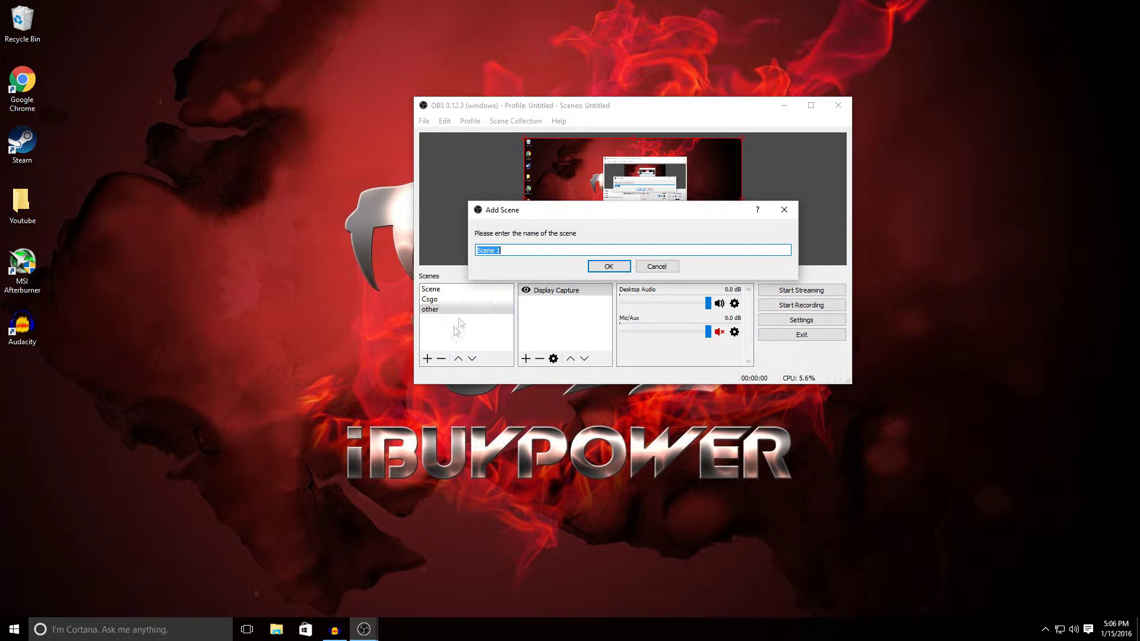
{"action": "key", "text": "BackSpace"}
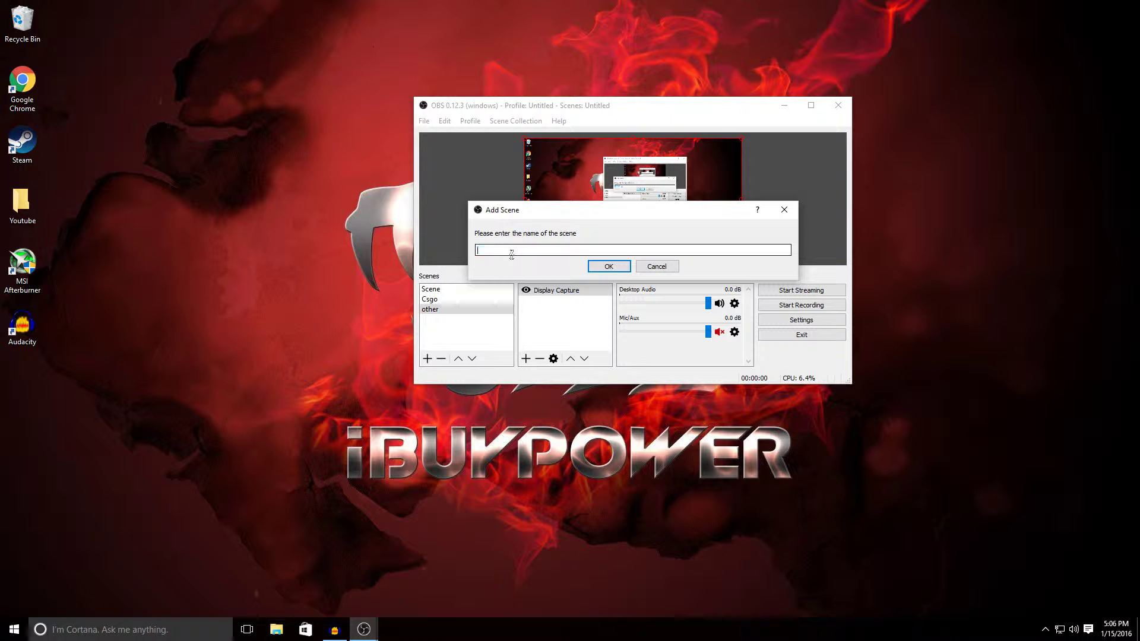
{"action": "type", "text": "youtube video"}
{"action": "left_click", "coordinate": [610, 266]}
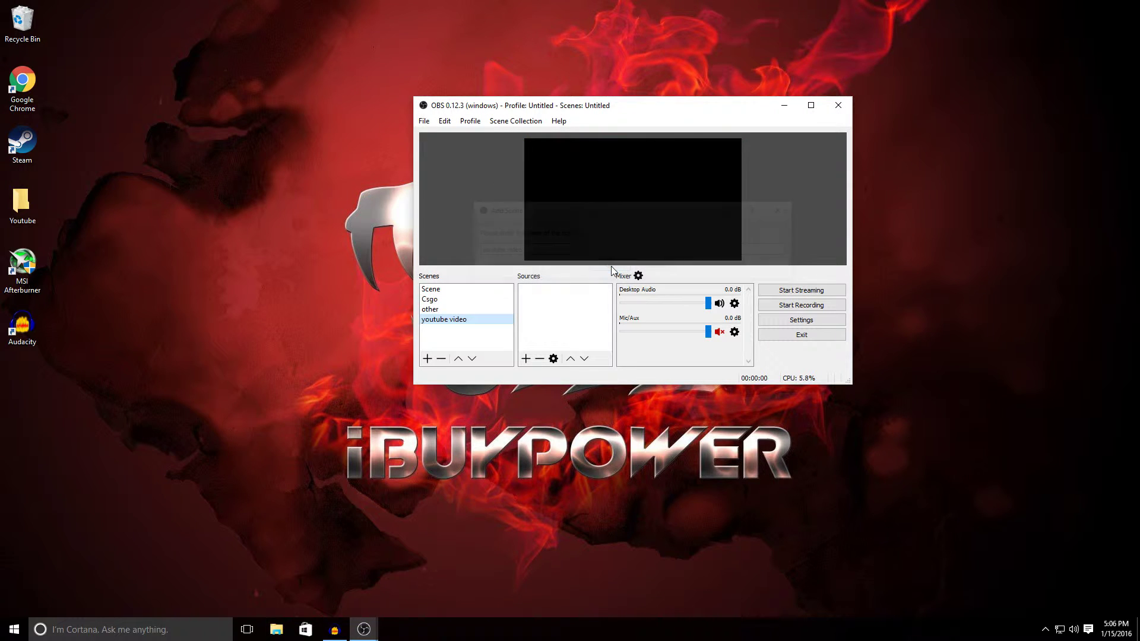
- Add a Game Capture source named "hopiijhmojkh" to the youtube video scene, accepting its default properties
{"action": "right_click", "coordinate": [541, 305]}
{"action": "mouse_move", "coordinate": [566, 316]}
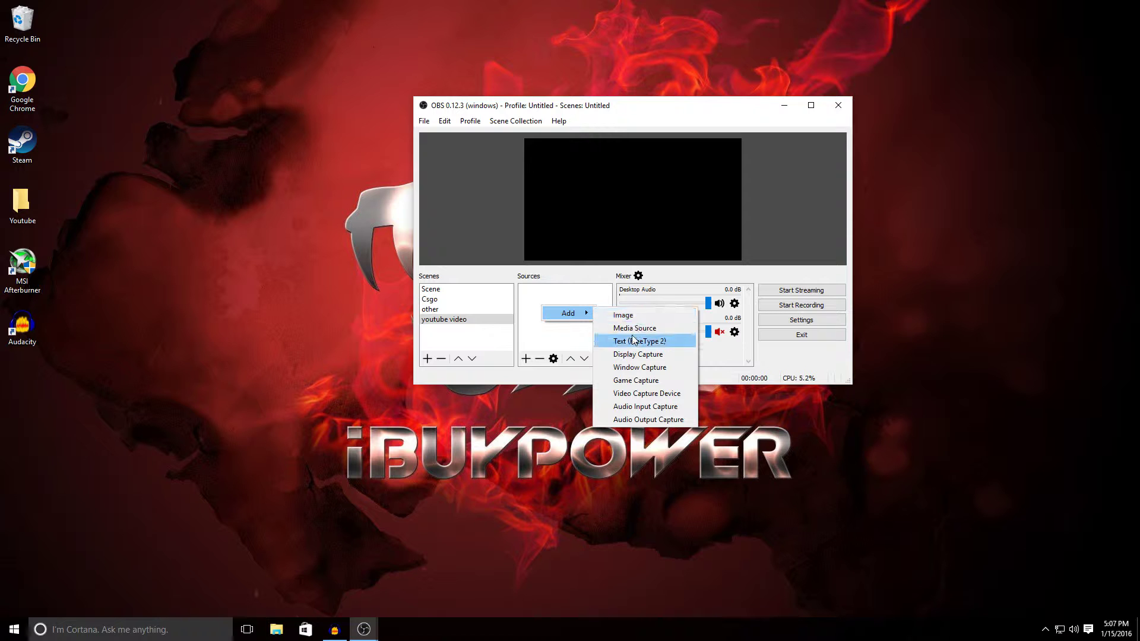
{"action": "left_click", "coordinate": [628, 380]}
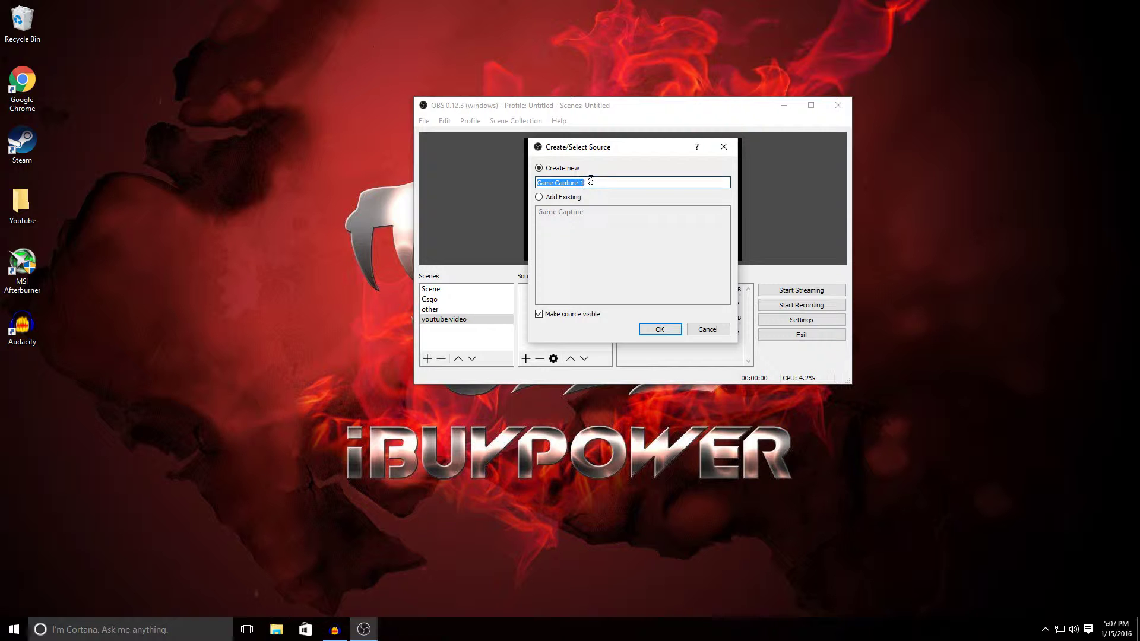
{"action": "type", "text": "hopiijhmojkh"}
{"action": "left_click", "coordinate": [653, 330]}
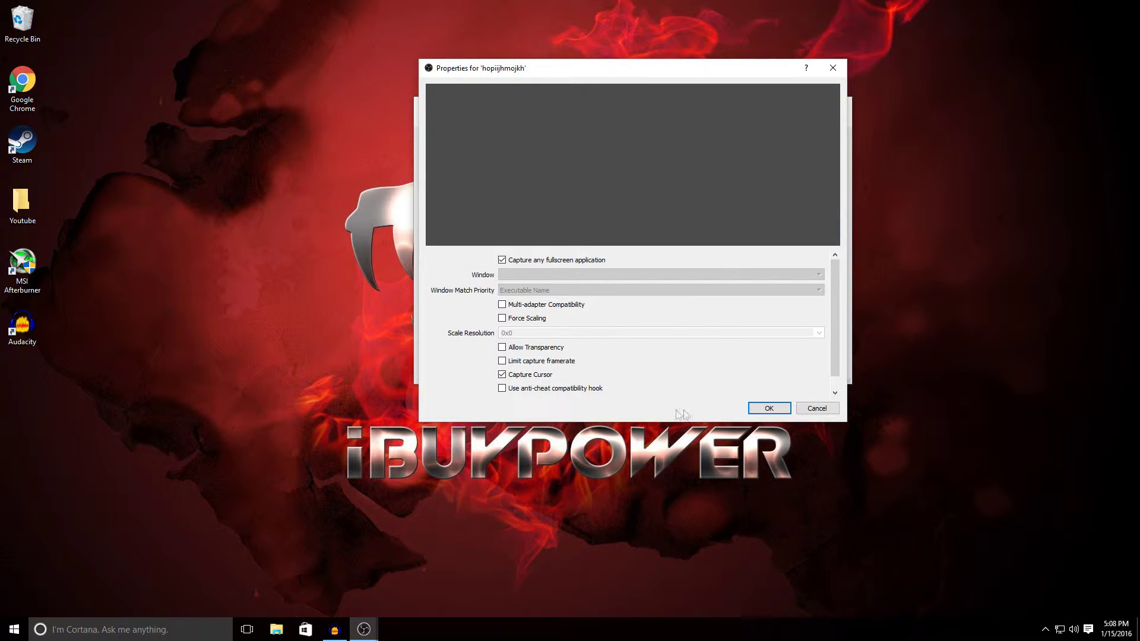
{"action": "left_click", "coordinate": [766, 408]}
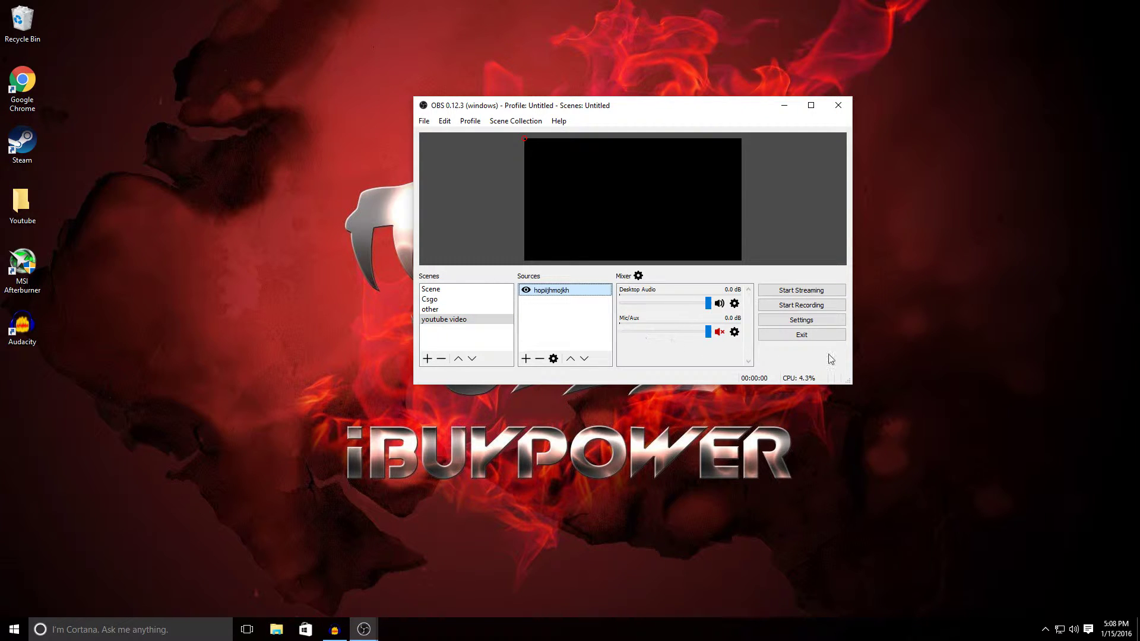
- Open the program settings and look through the available interface languages
{"action": "left_click", "coordinate": [424, 122]}
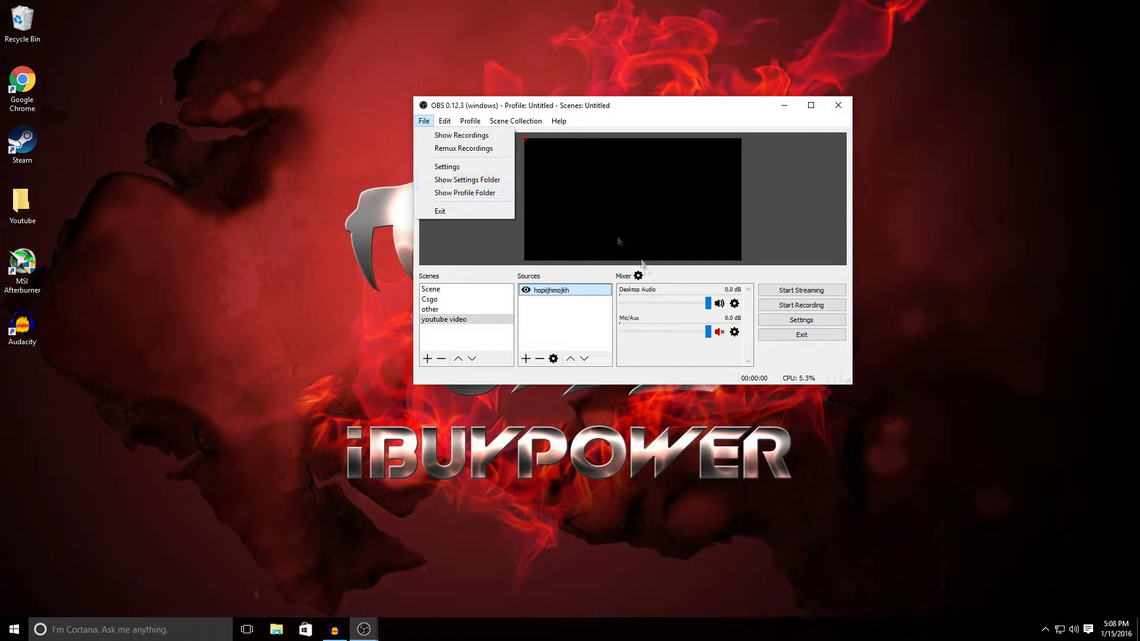
{"action": "left_click", "coordinate": [797, 322]}
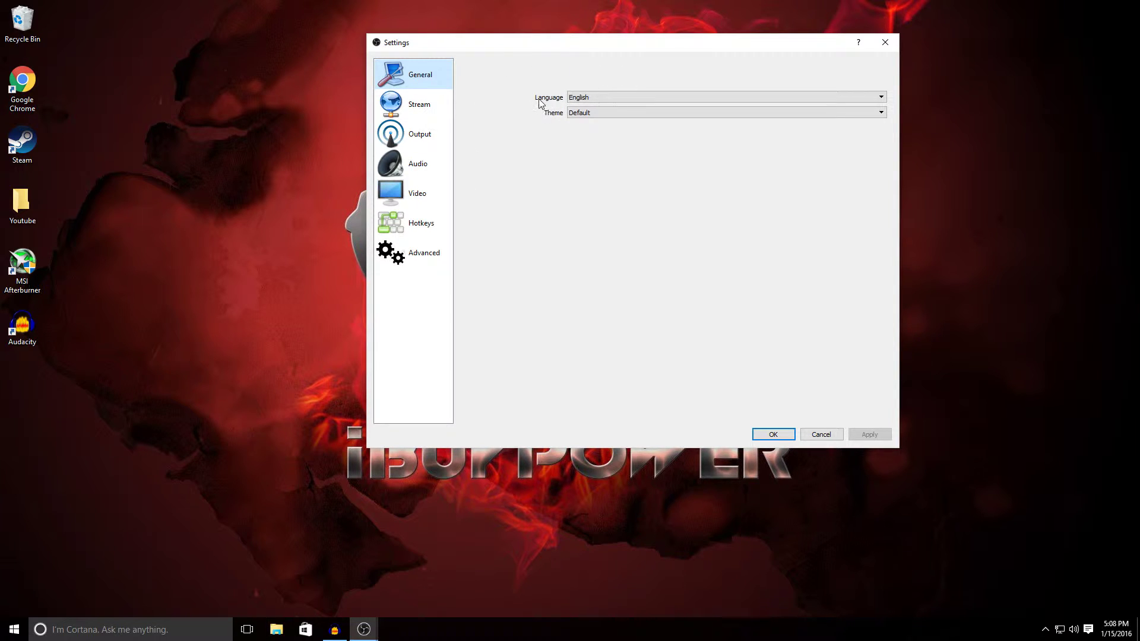
{"action": "left_click", "coordinate": [574, 97]}
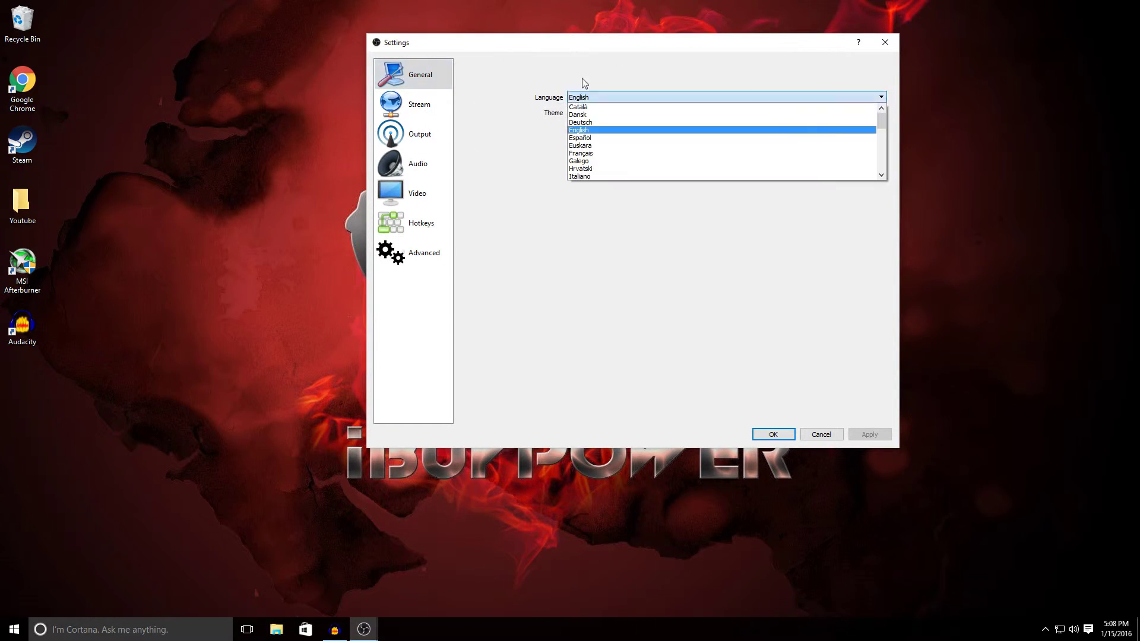
{"action": "left_click", "coordinate": [542, 176]}
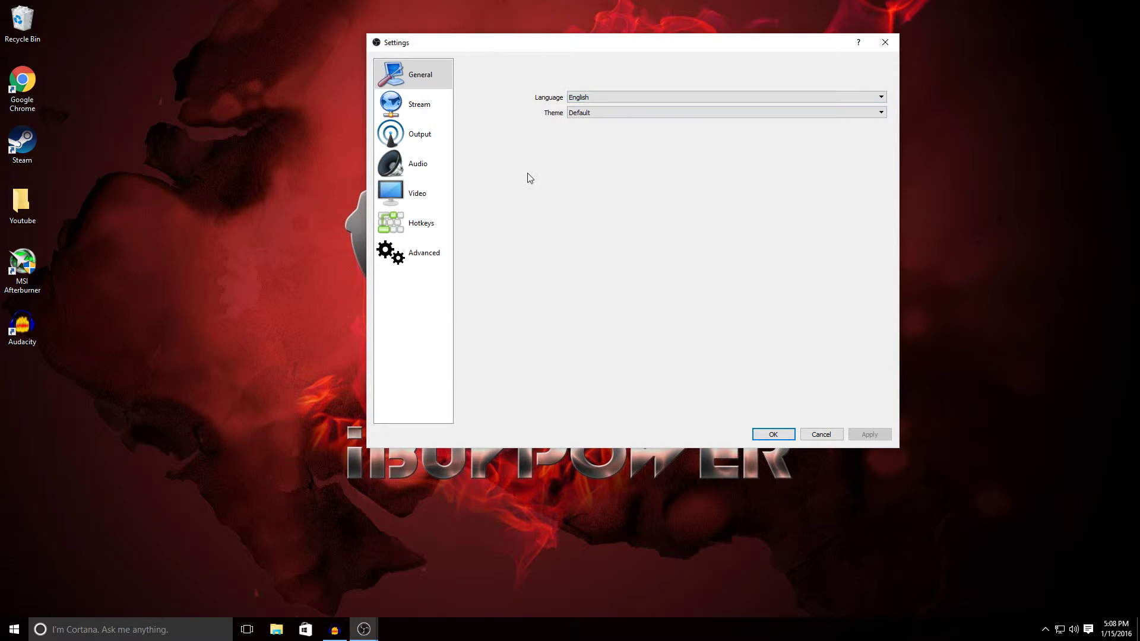
- Try the Dark interface theme and switch back to the Default theme
{"action": "left_click", "coordinate": [571, 113]}
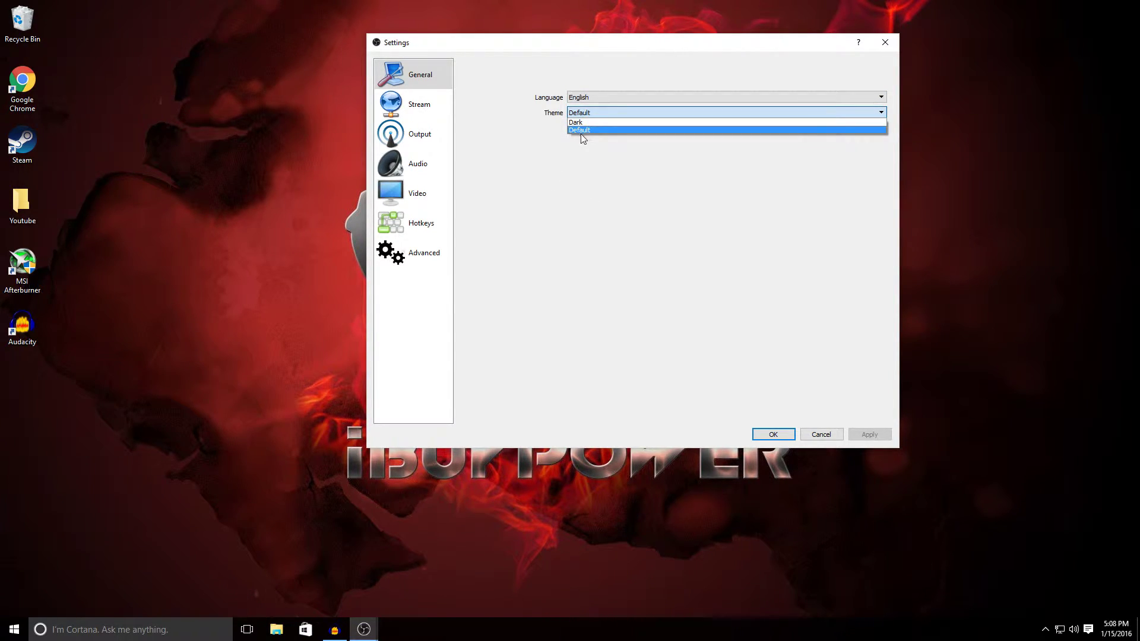
{"action": "left_click", "coordinate": [573, 123]}
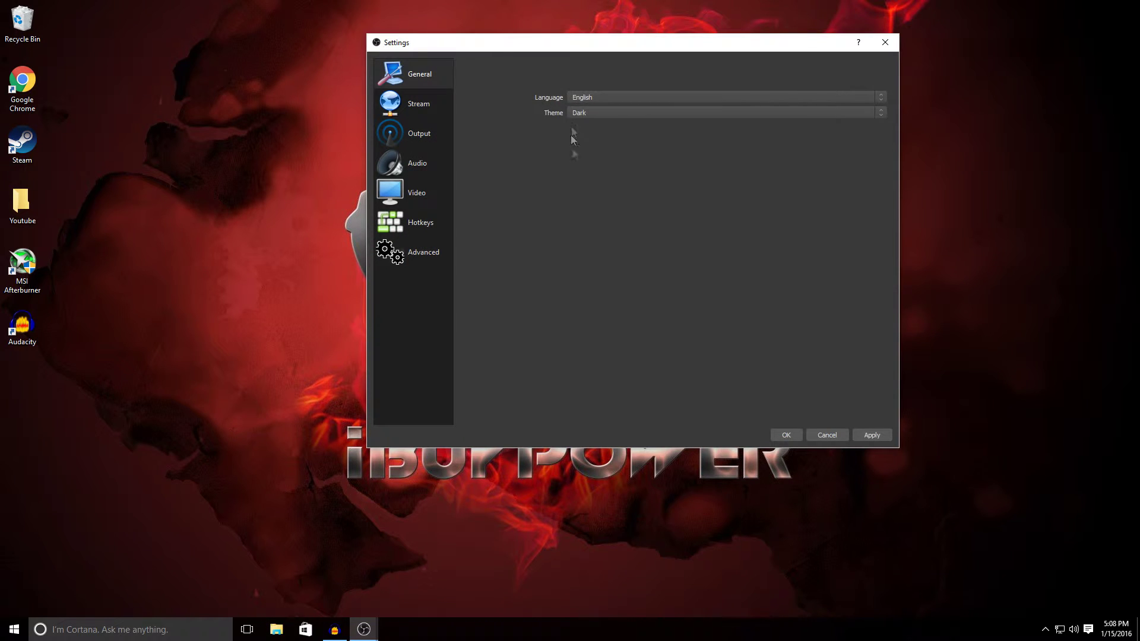
{"action": "left_click", "coordinate": [575, 114]}
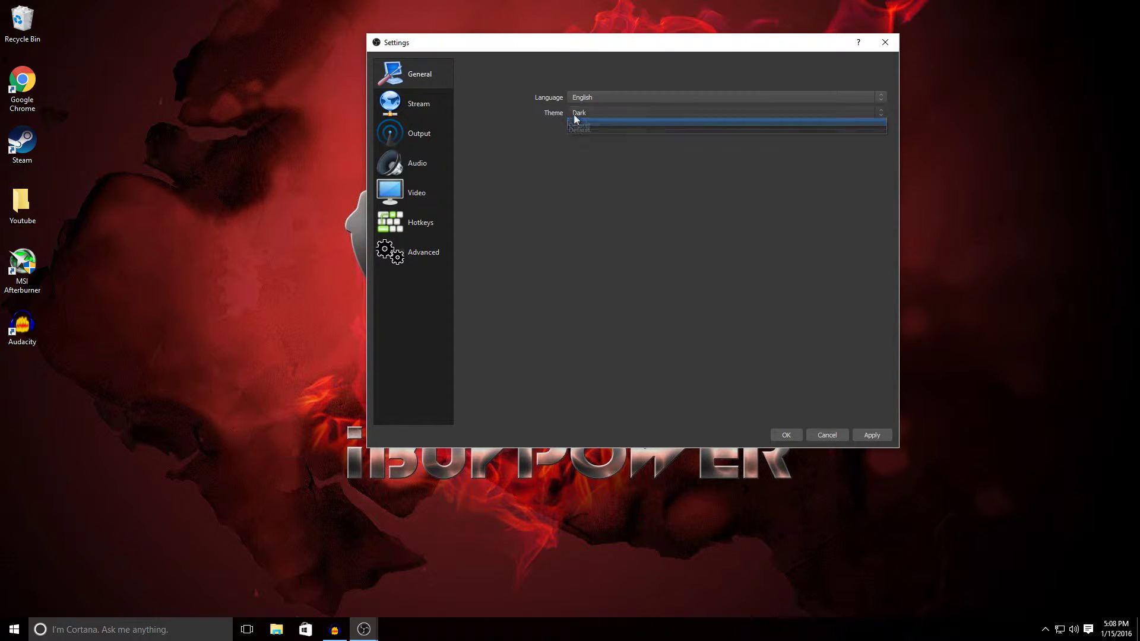
{"action": "left_click", "coordinate": [581, 131]}
- Review the stream, streaming output and recording settings, and check the desktop's Youtube folder that contains the recording location
{"action": "left_click", "coordinate": [419, 104]}
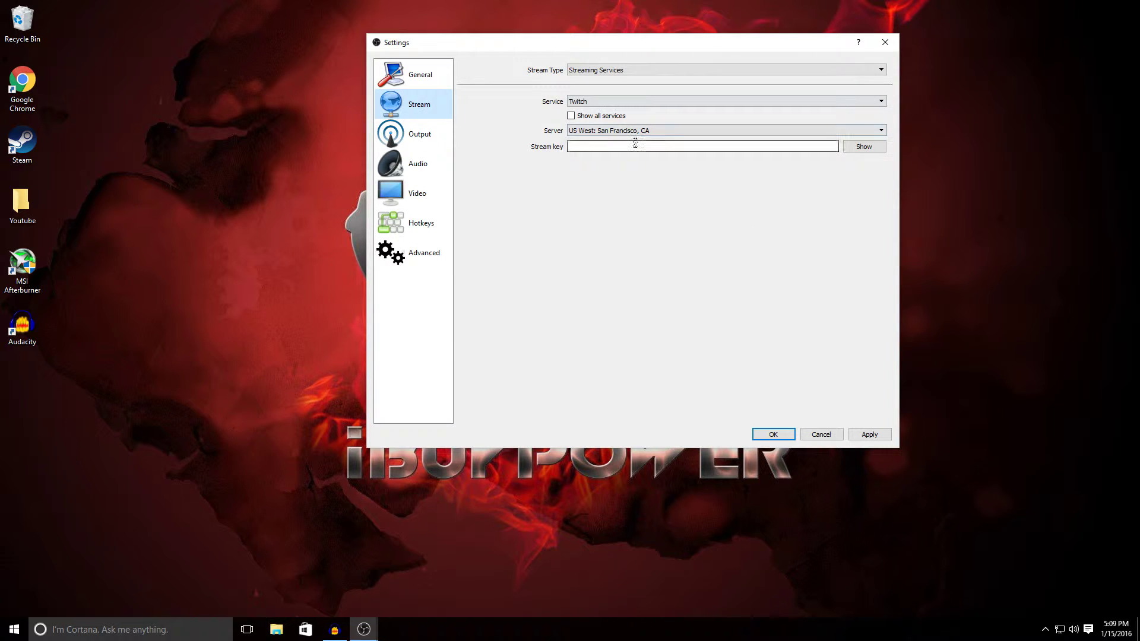
{"action": "left_click", "coordinate": [428, 140]}
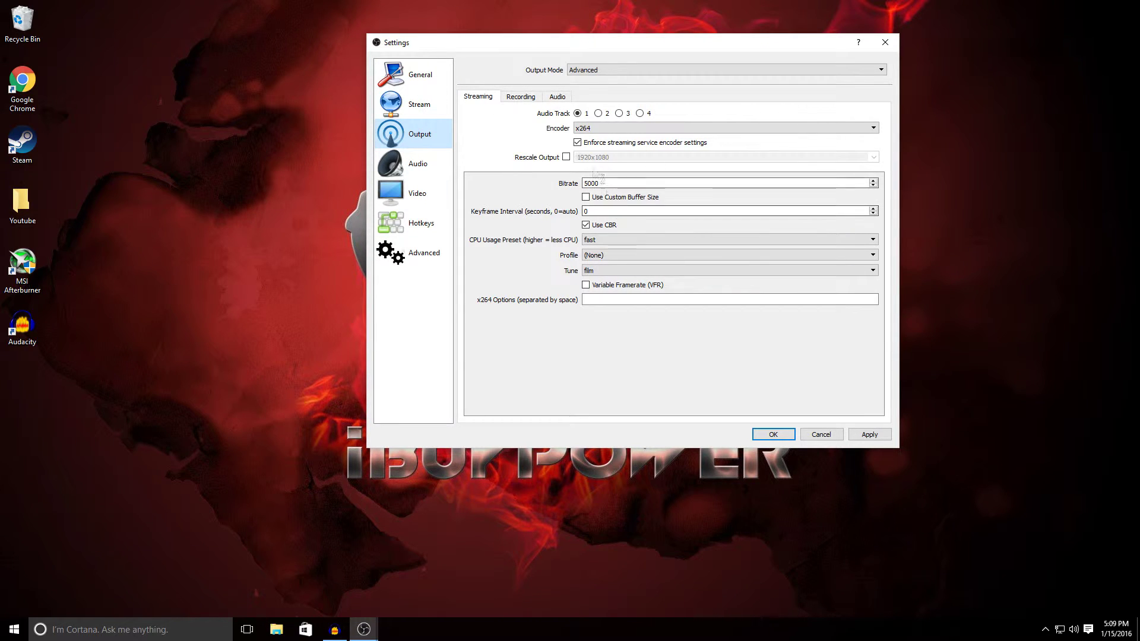
{"action": "left_click", "coordinate": [530, 102]}
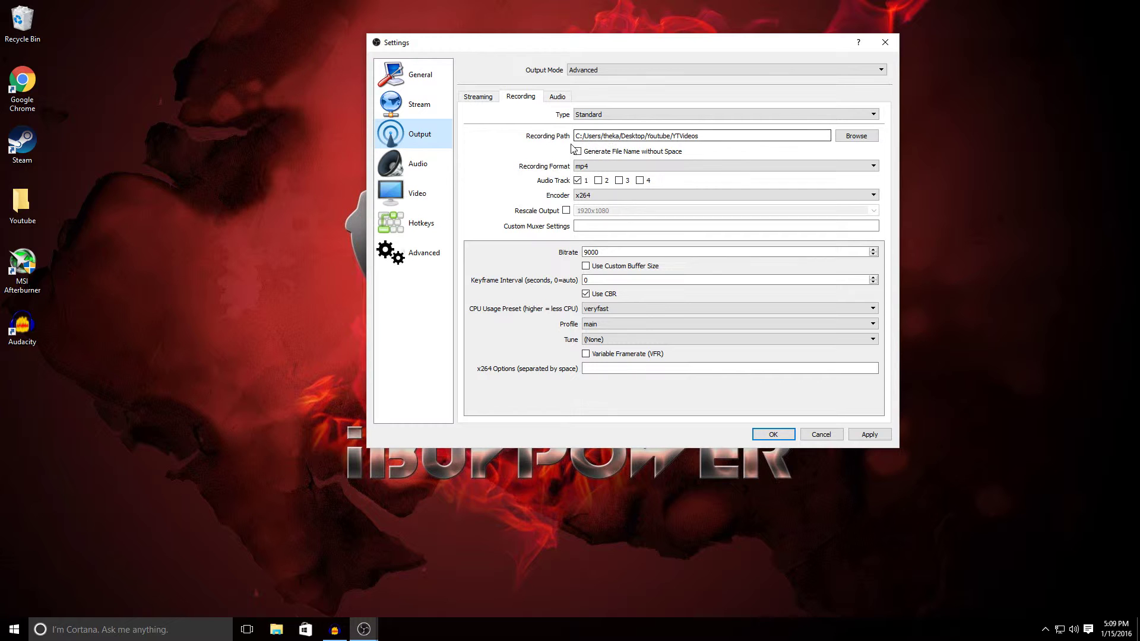
{"action": "double_click", "coordinate": [21, 205]}
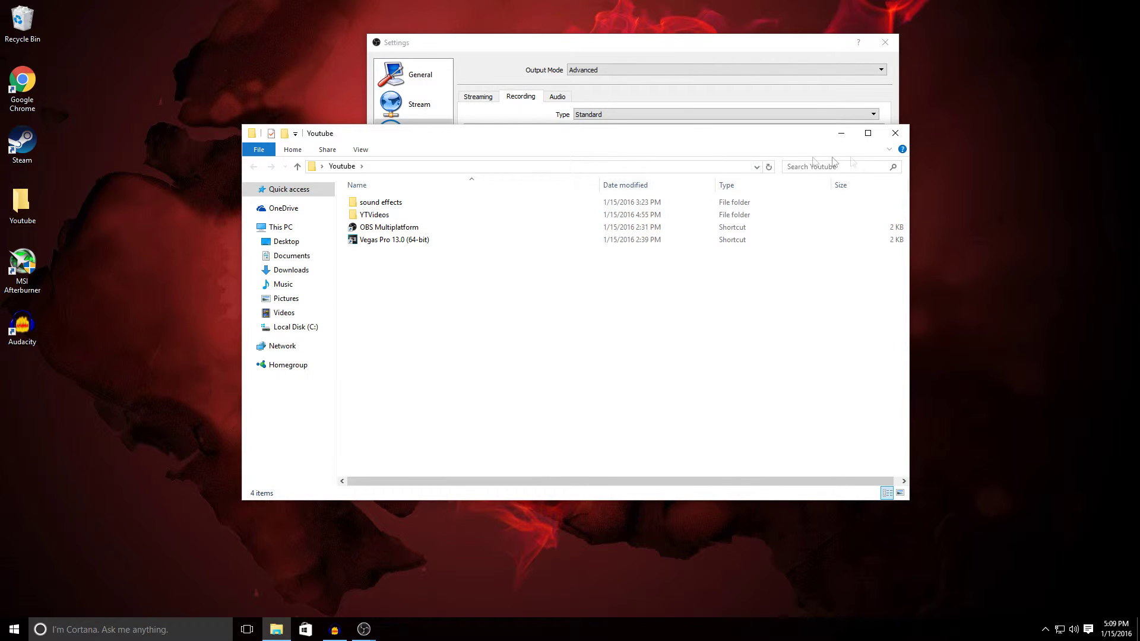
{"action": "left_click", "coordinate": [896, 133]}
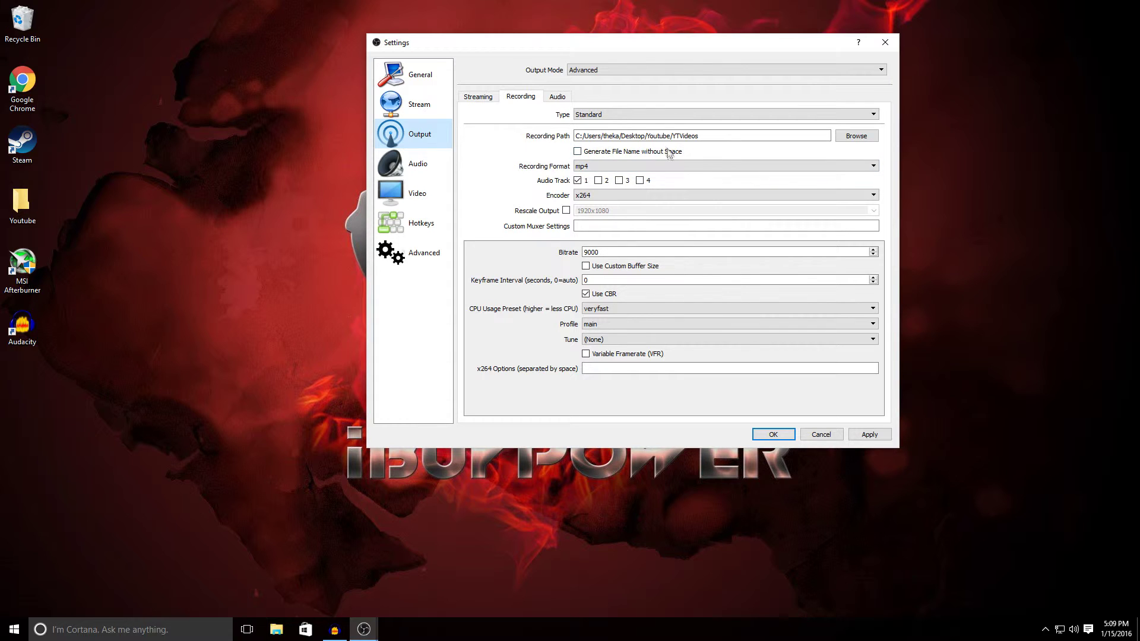
- Choose mp4 as the recording format and x264 as the recording encoder, with output rescaling left off
{"action": "left_click", "coordinate": [775, 167]}
{"action": "left_click", "coordinate": [588, 175]}
{"action": "left_click", "coordinate": [594, 166]}
{"action": "left_click", "coordinate": [594, 184]}
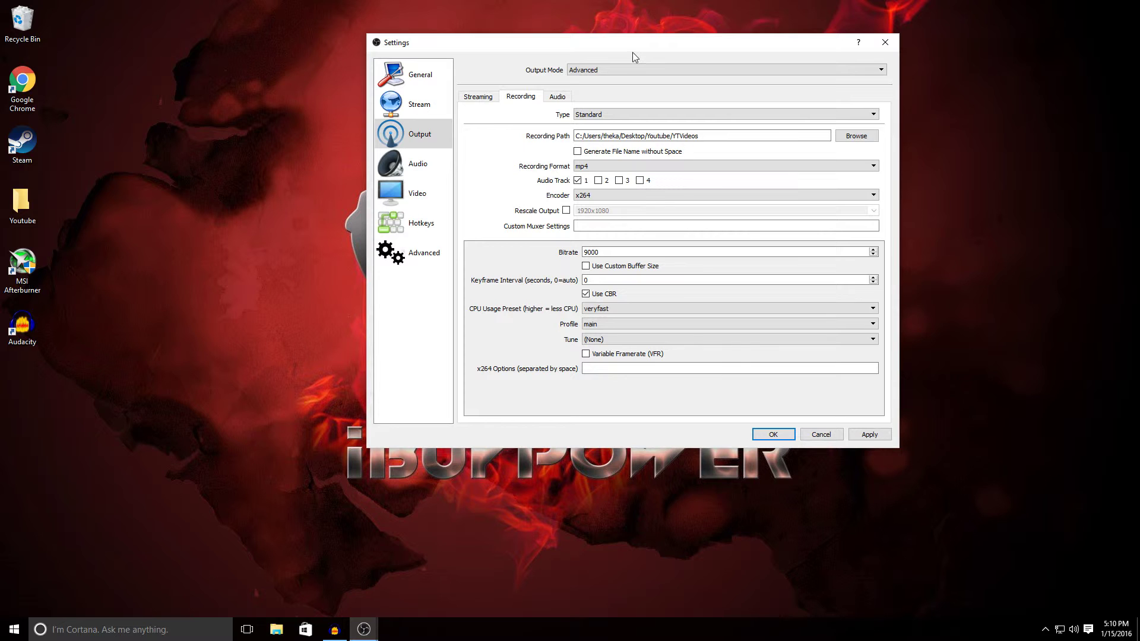
{"action": "left_click", "coordinate": [592, 197]}
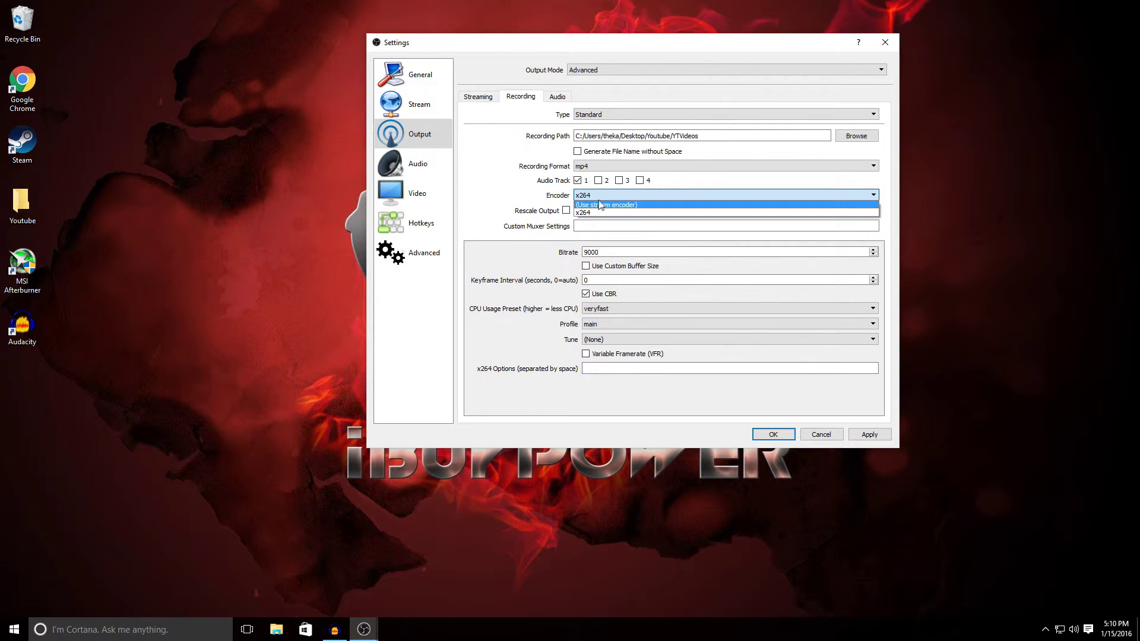
{"action": "left_click", "coordinate": [597, 212]}
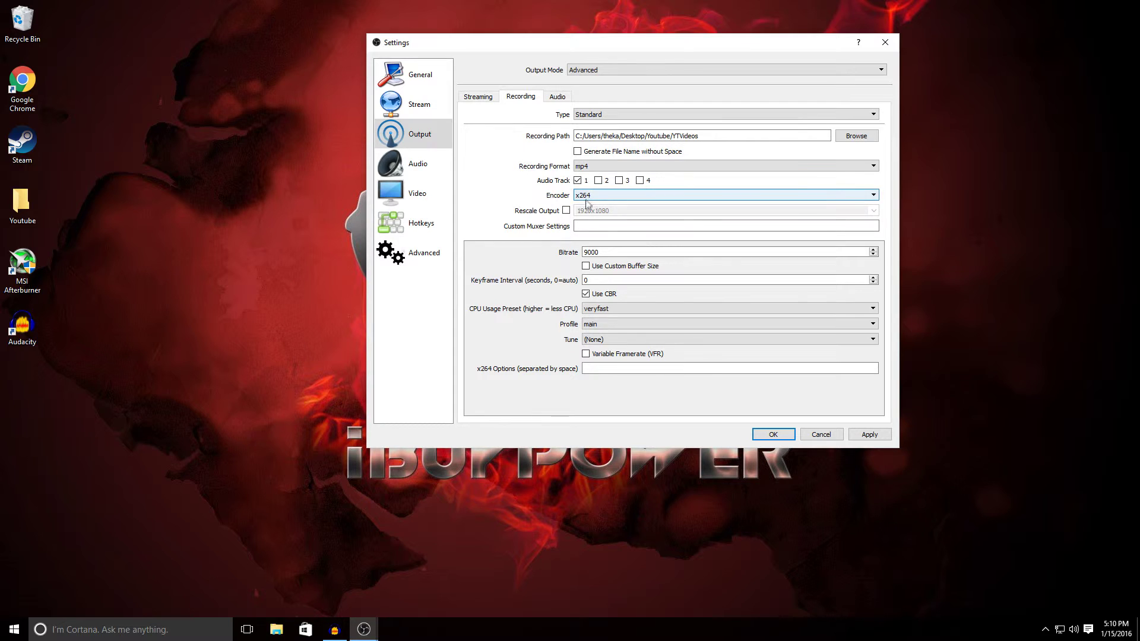
{"action": "left_click", "coordinate": [566, 211]}
{"action": "left_click", "coordinate": [566, 211]}
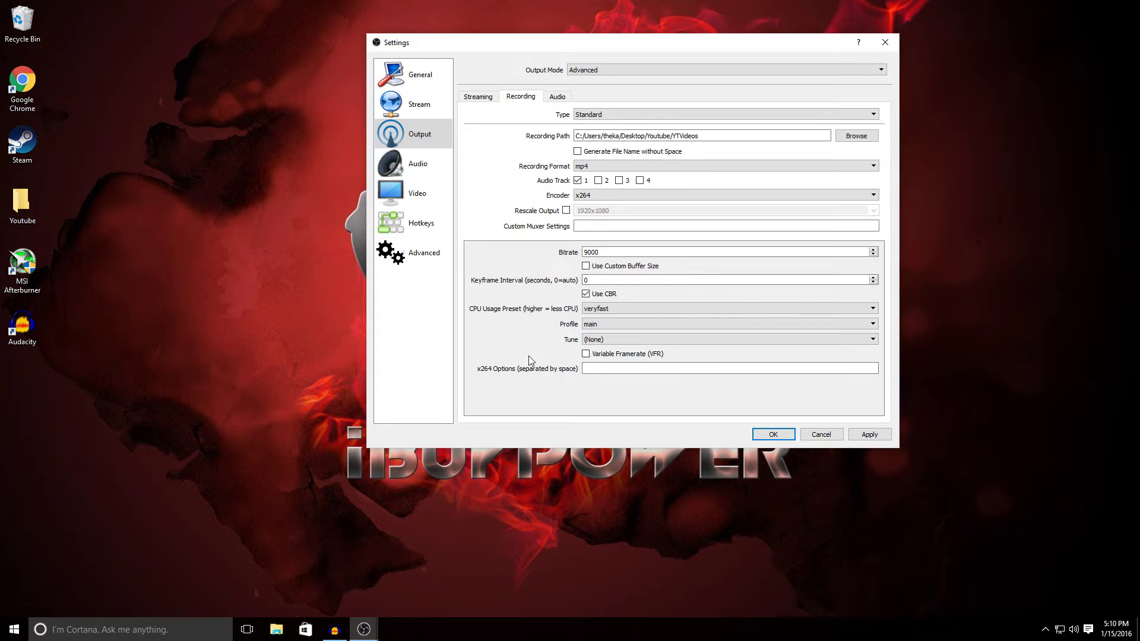
- Set the recording encoder's CPU usage preset to veryfast, profile to main and tune to (None), and apply the settings
{"action": "left_click", "coordinate": [587, 310]}
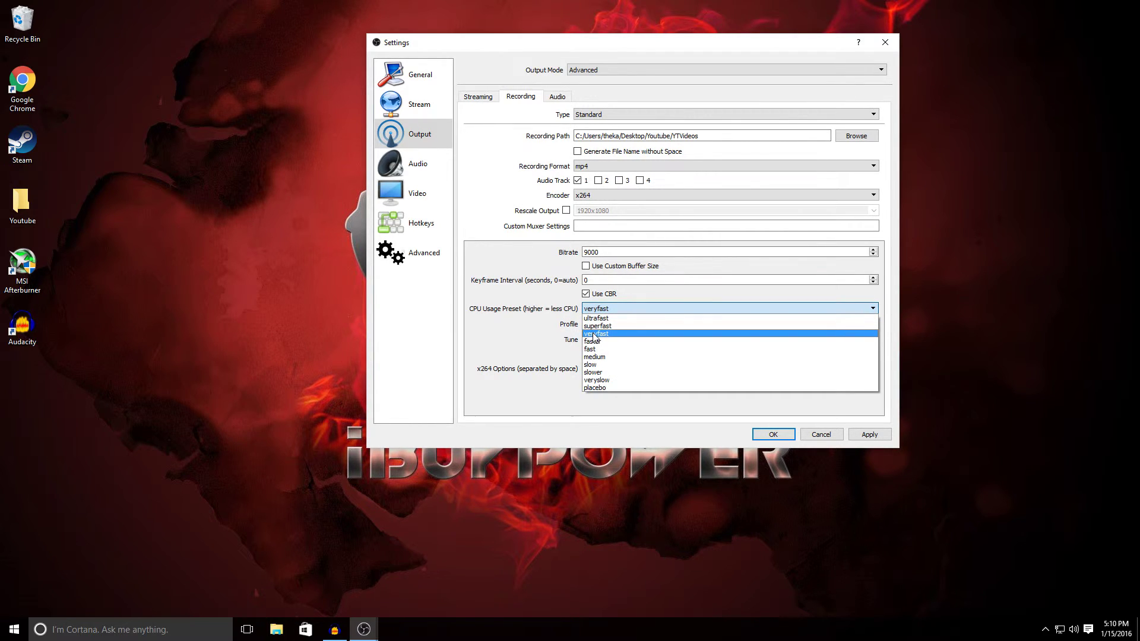
{"action": "left_click", "coordinate": [594, 335]}
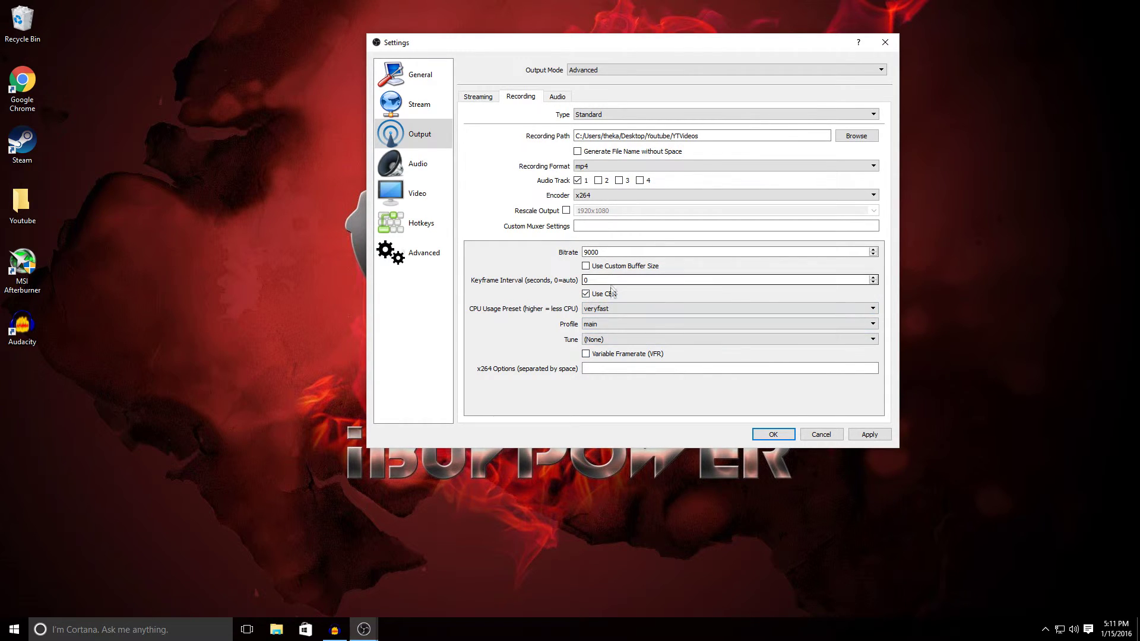
{"action": "left_click", "coordinate": [604, 324]}
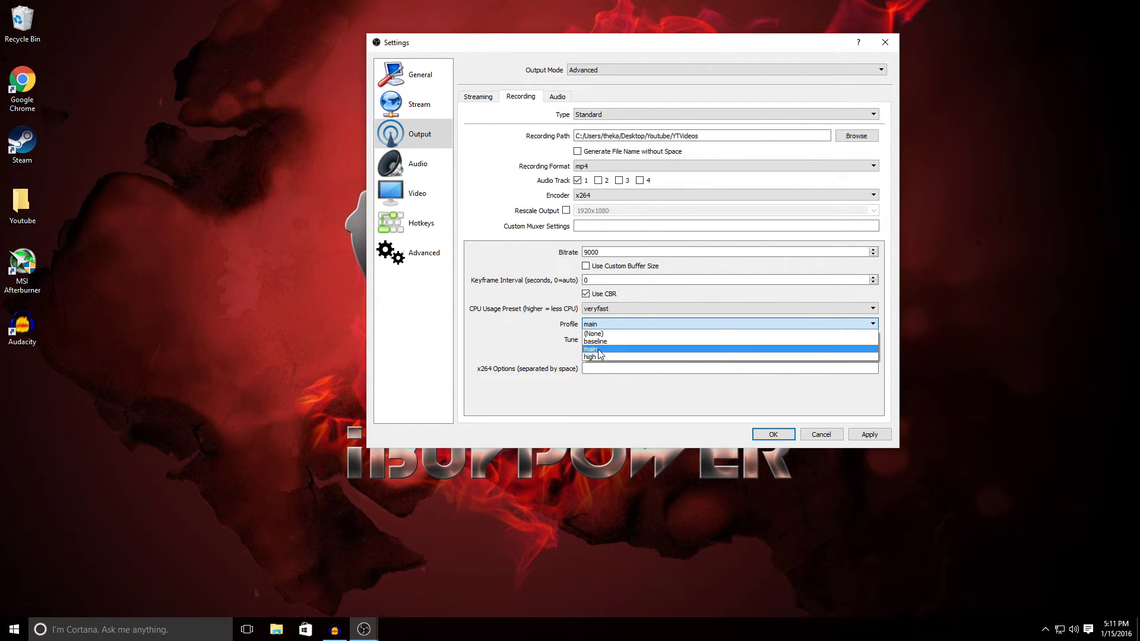
{"action": "left_click", "coordinate": [599, 350]}
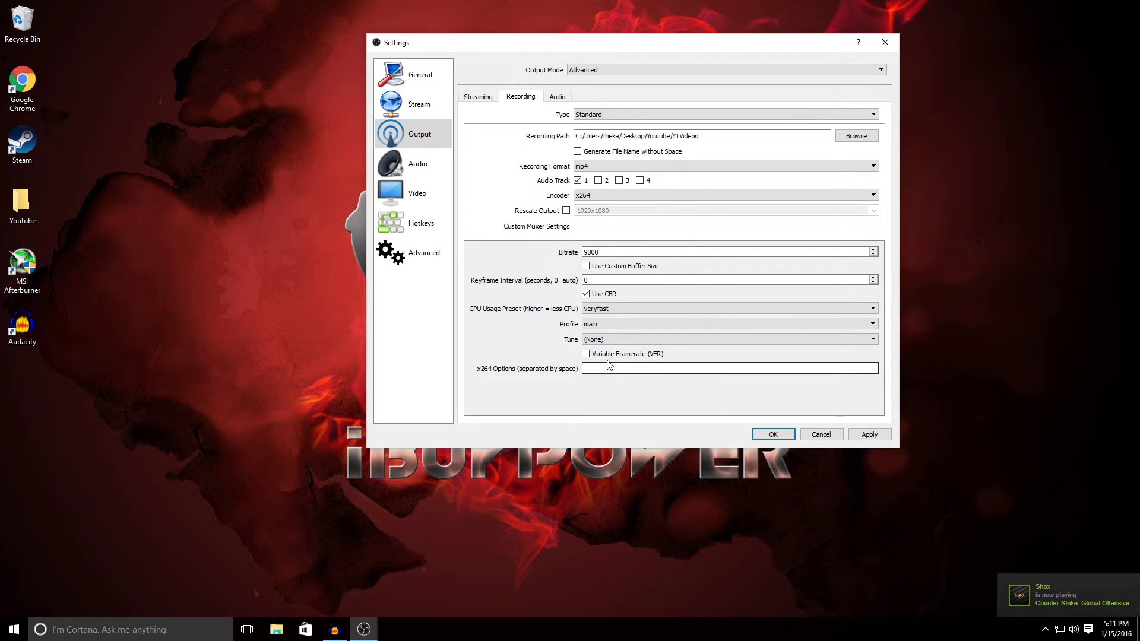
{"action": "left_click", "coordinate": [612, 339]}
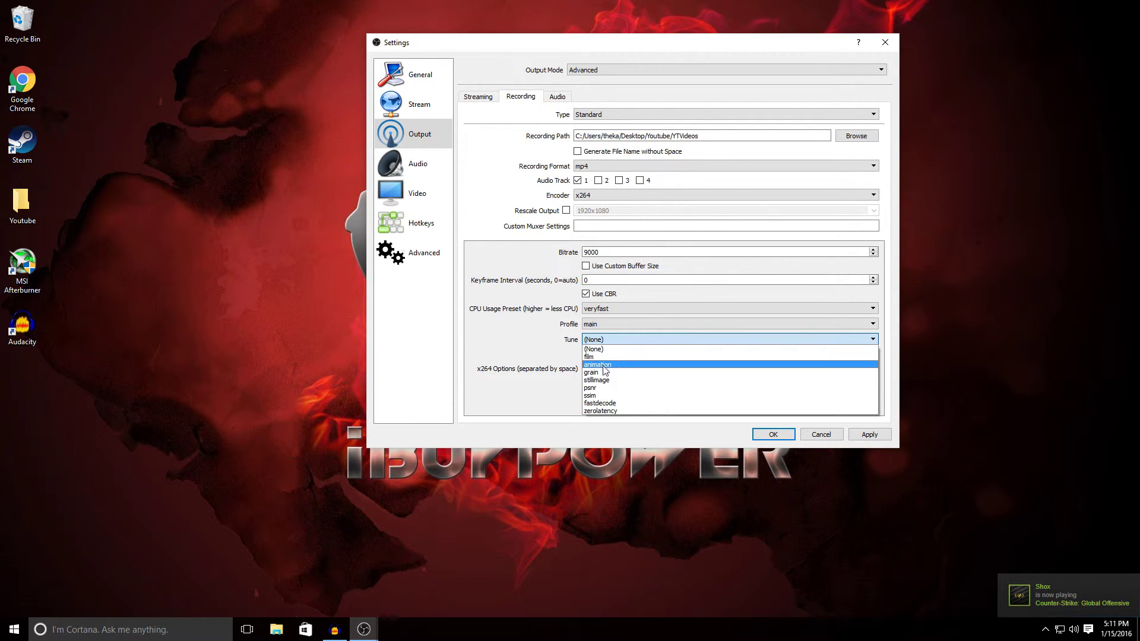
{"action": "left_click", "coordinate": [602, 350]}
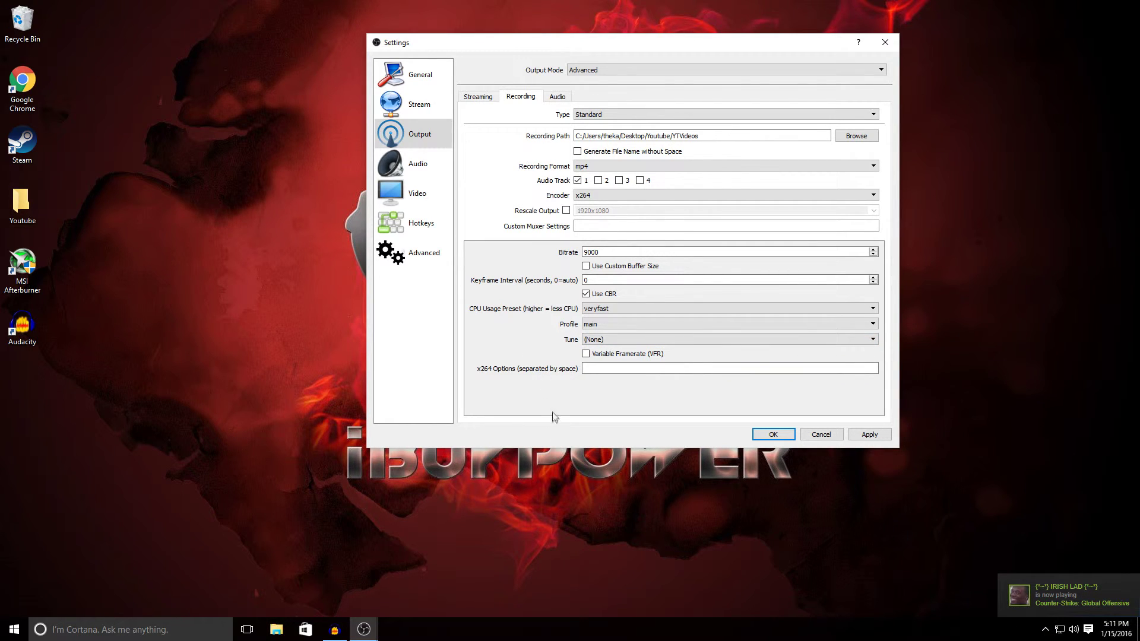
{"action": "left_click", "coordinate": [867, 434]}
- Review the audio settings and check the sample rate choices
{"action": "left_click", "coordinate": [406, 160]}
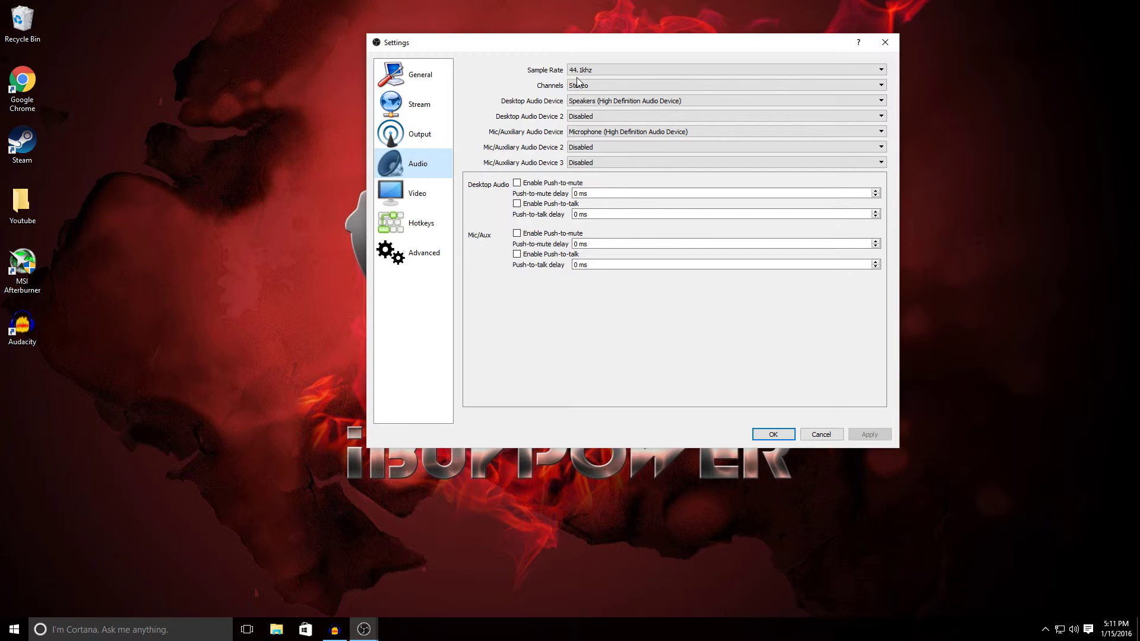
{"action": "left_click", "coordinate": [594, 70]}
{"action": "left_click", "coordinate": [622, 70]}
- In the video settings, choose the Direct3D 11 renderer and a common FPS value of 60
{"action": "left_click", "coordinate": [428, 204]}
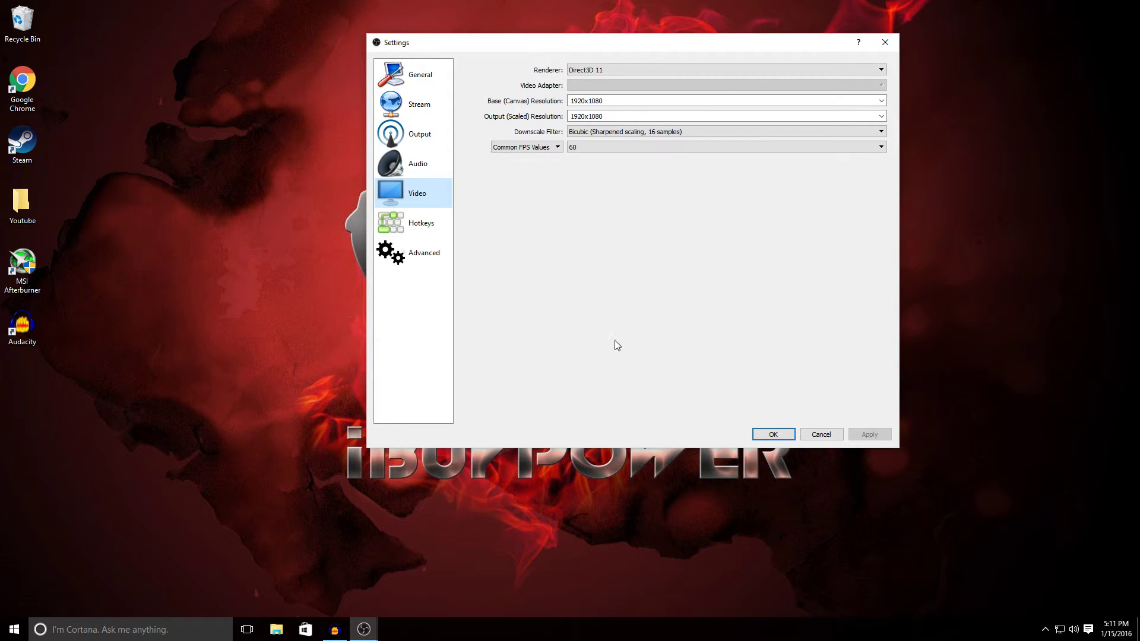
{"action": "left_click", "coordinate": [640, 69]}
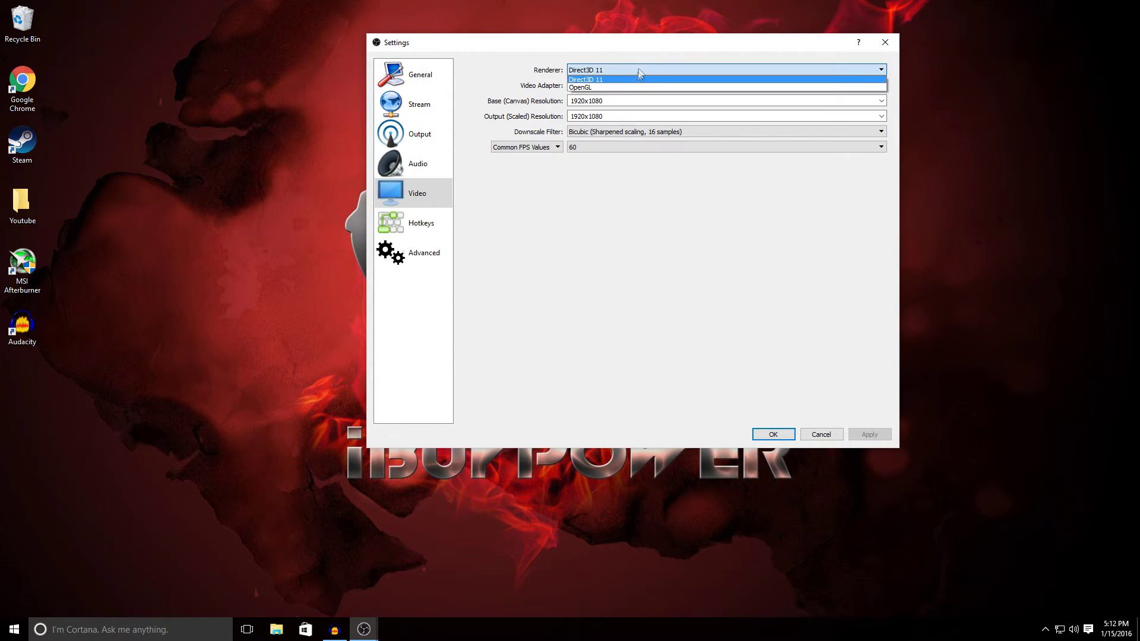
{"action": "left_click", "coordinate": [636, 76]}
{"action": "left_click", "coordinate": [636, 76]}
{"action": "left_click", "coordinate": [643, 71]}
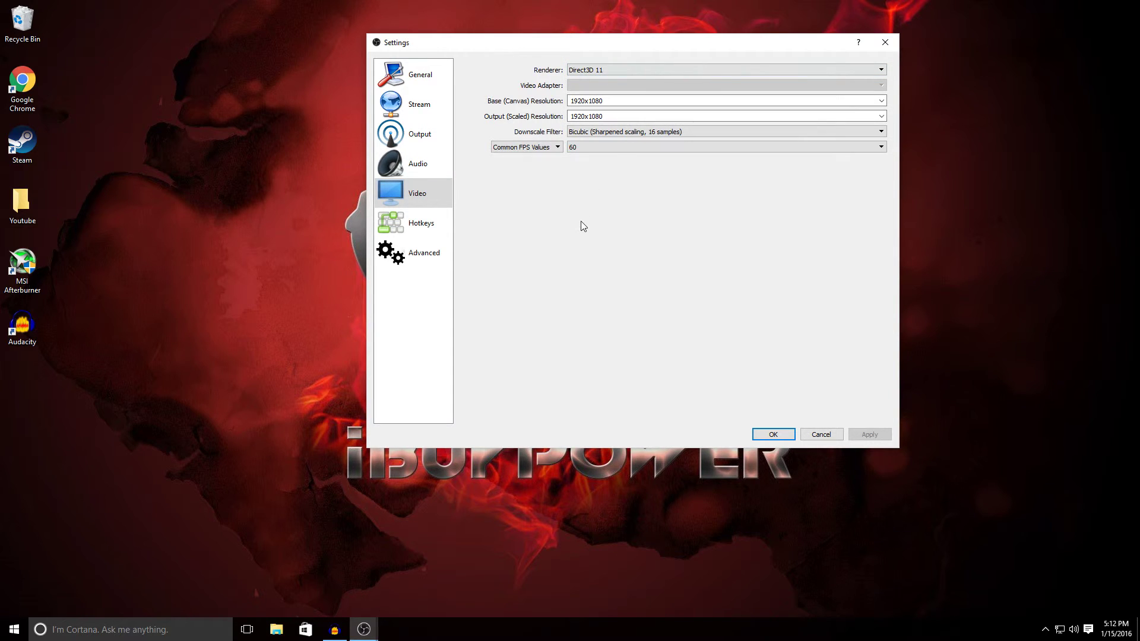
{"action": "left_click", "coordinate": [577, 101]}
{"action": "left_click", "coordinate": [593, 149]}
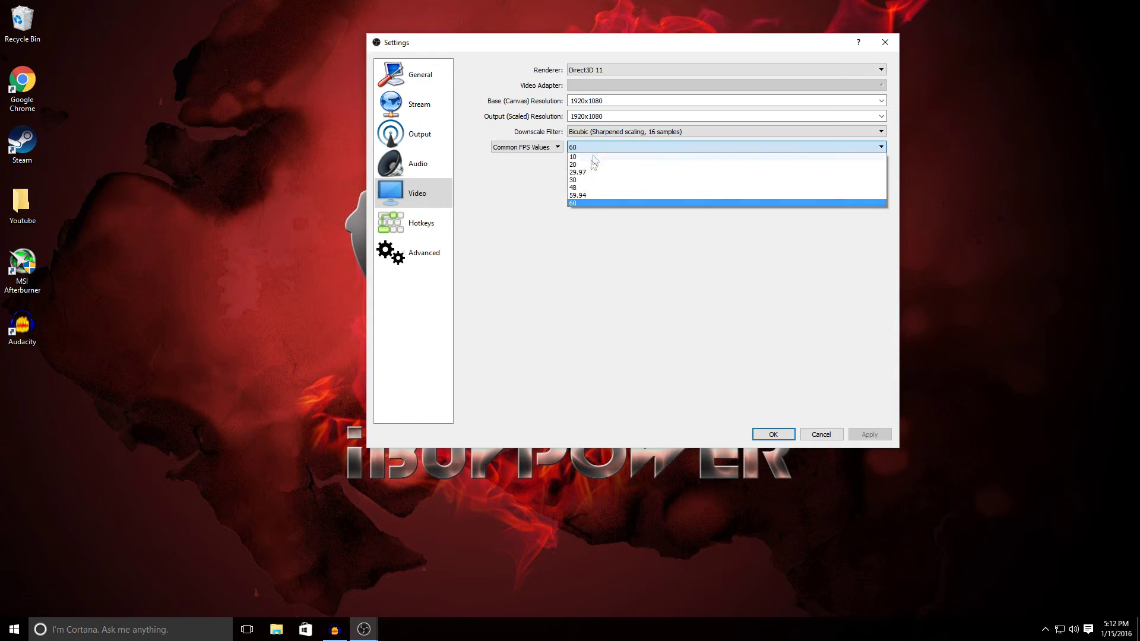
{"action": "left_click", "coordinate": [575, 202]}
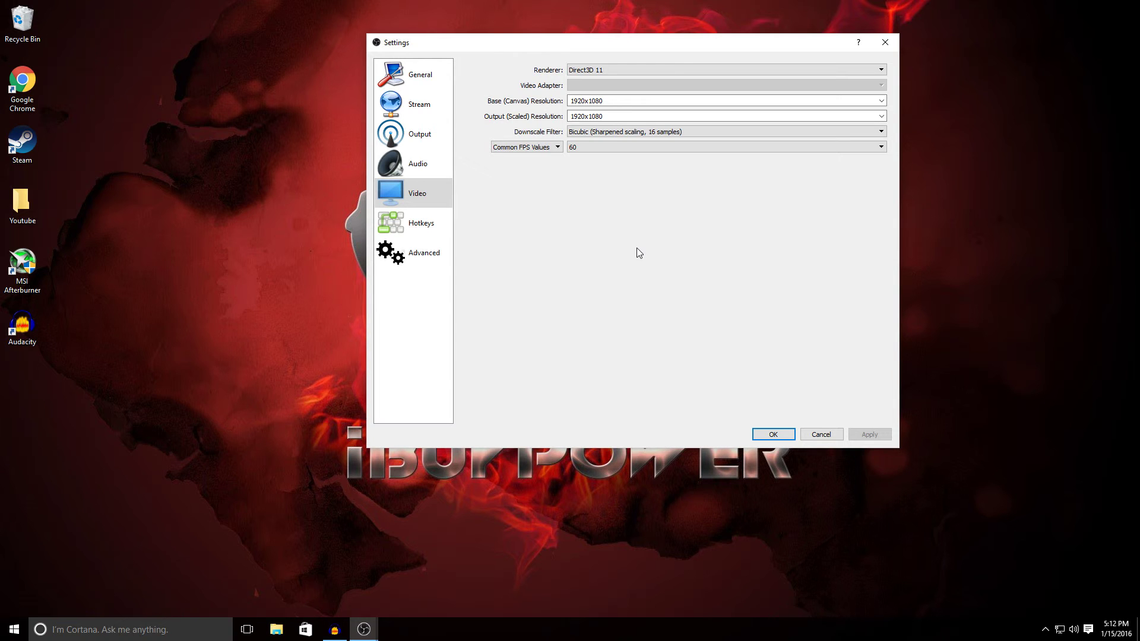
- Review the hotkey and advanced settings, and accept and close the settings dialog
{"action": "left_click", "coordinate": [437, 231]}
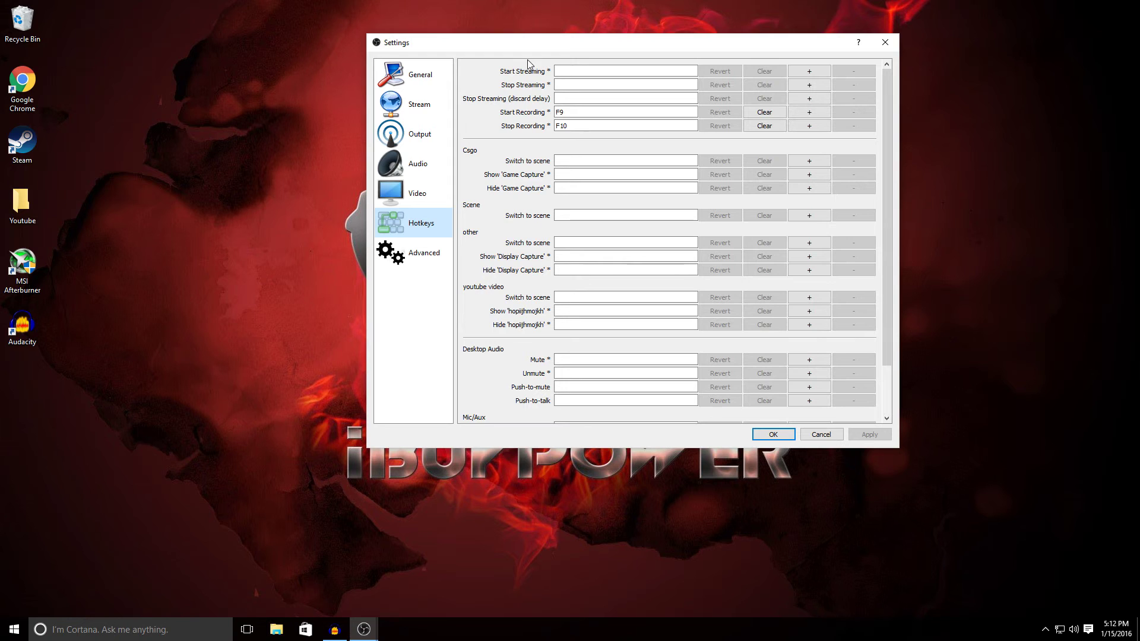
{"action": "left_click", "coordinate": [563, 84]}
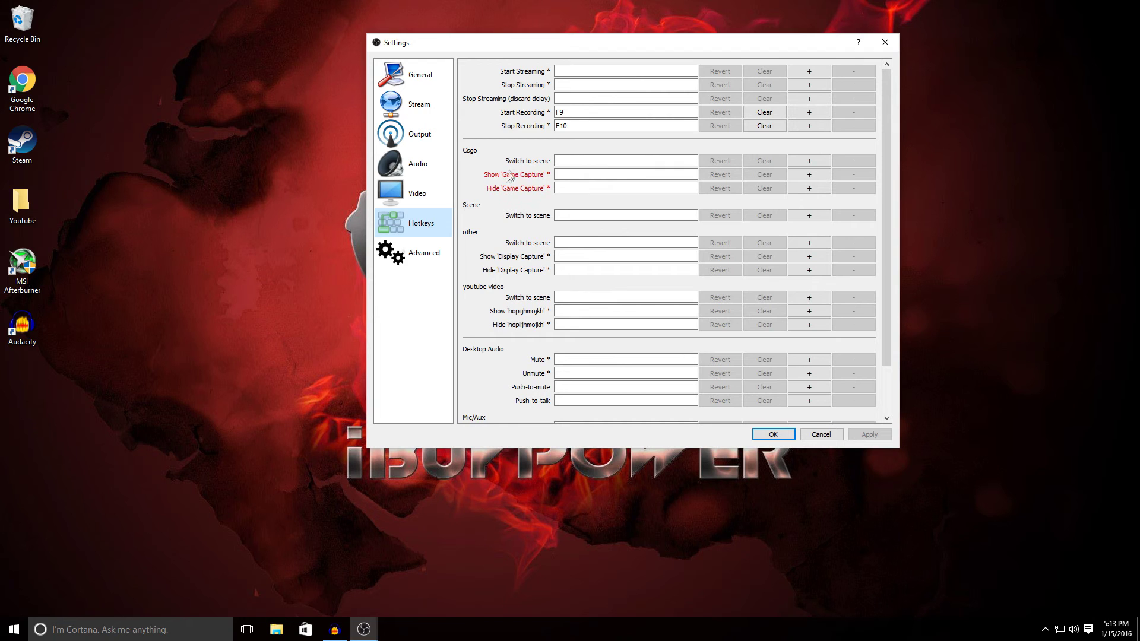
{"action": "left_click", "coordinate": [537, 167]}
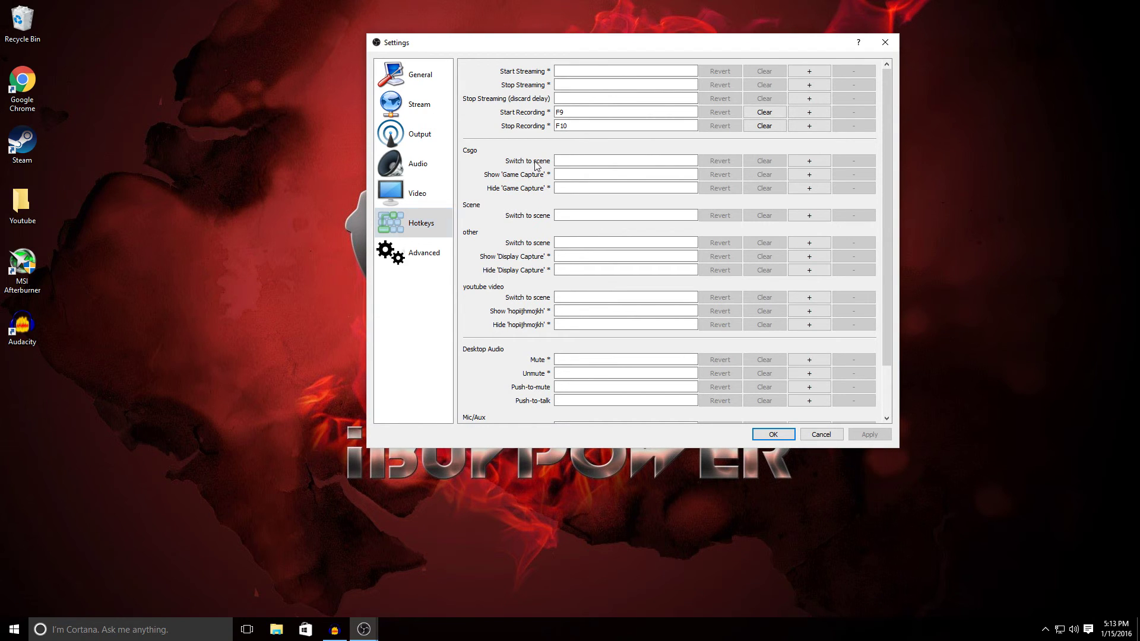
{"action": "left_click", "coordinate": [563, 162]}
{"action": "left_click", "coordinate": [423, 252]}
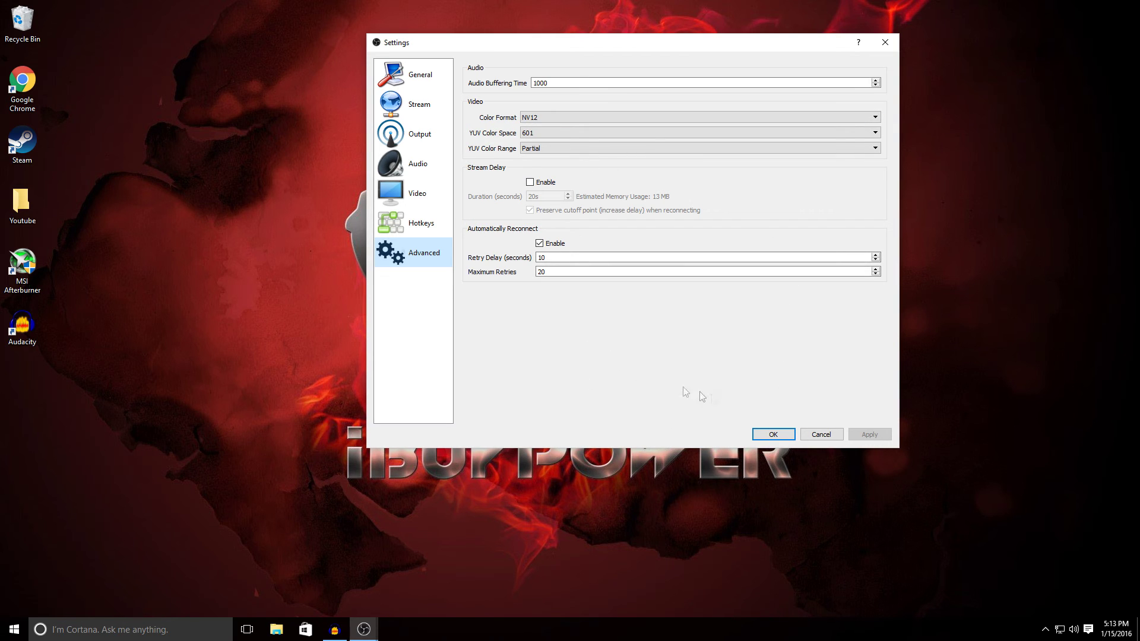
{"action": "left_click", "coordinate": [766, 437]}
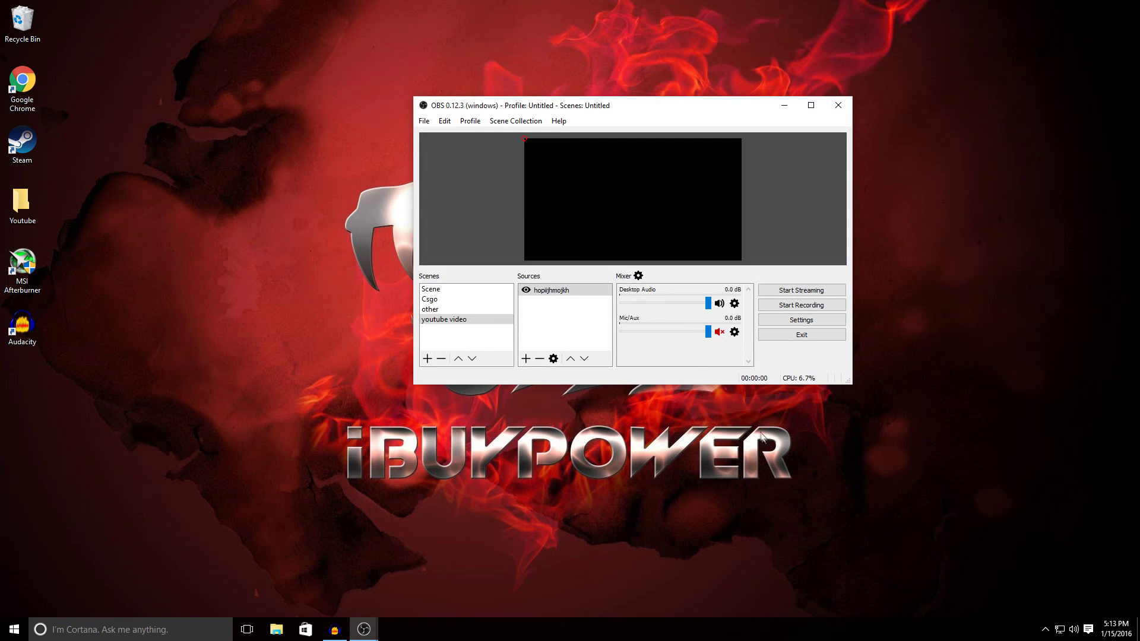